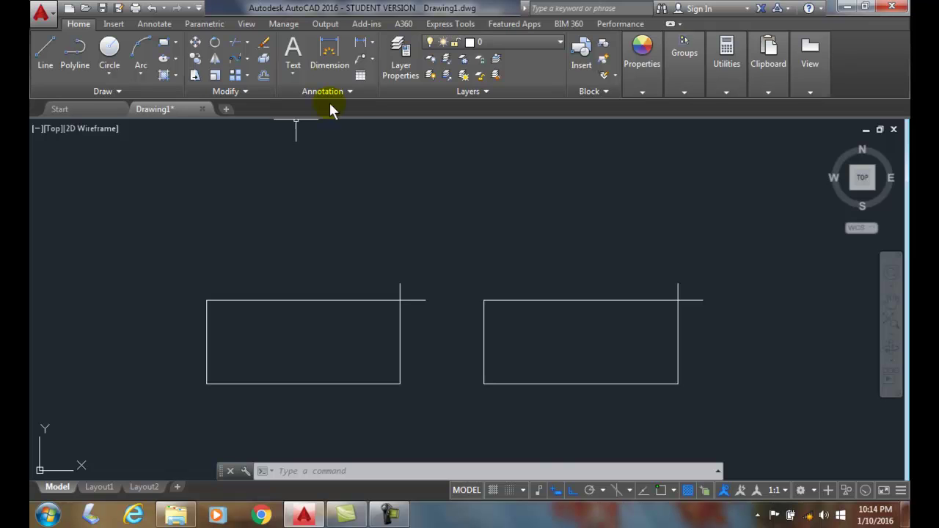
# - Trim the left rectangle's vertical stub above its top edge, using the top line as cutting edge
pyautogui.click(237, 44)
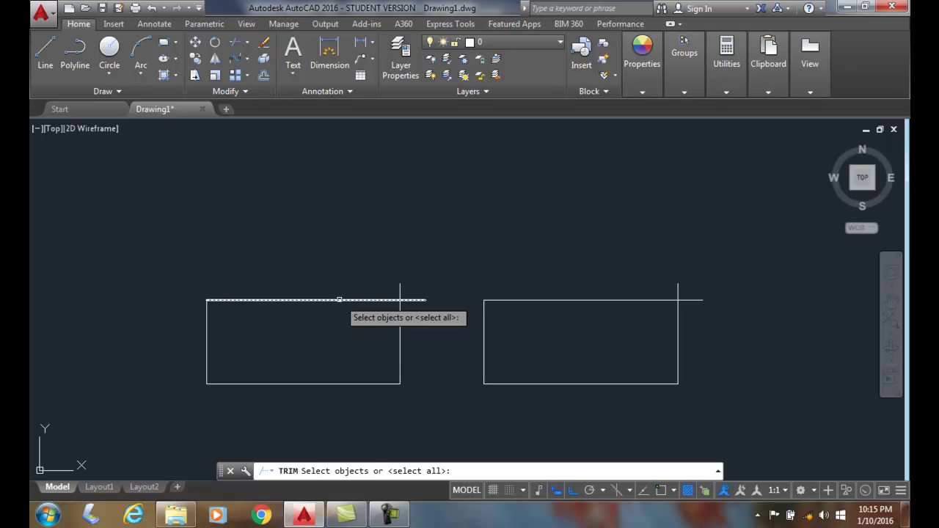
pyautogui.click(339, 300)
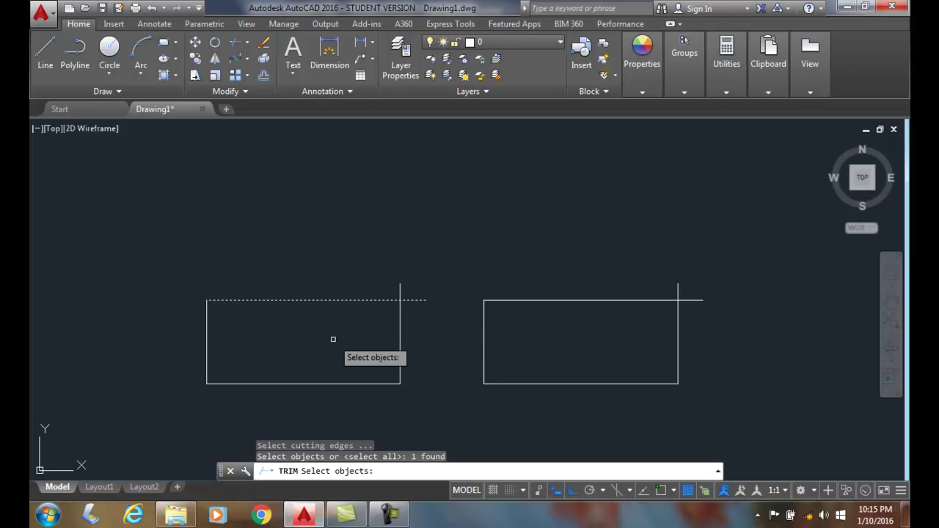
pyautogui.press('Return')
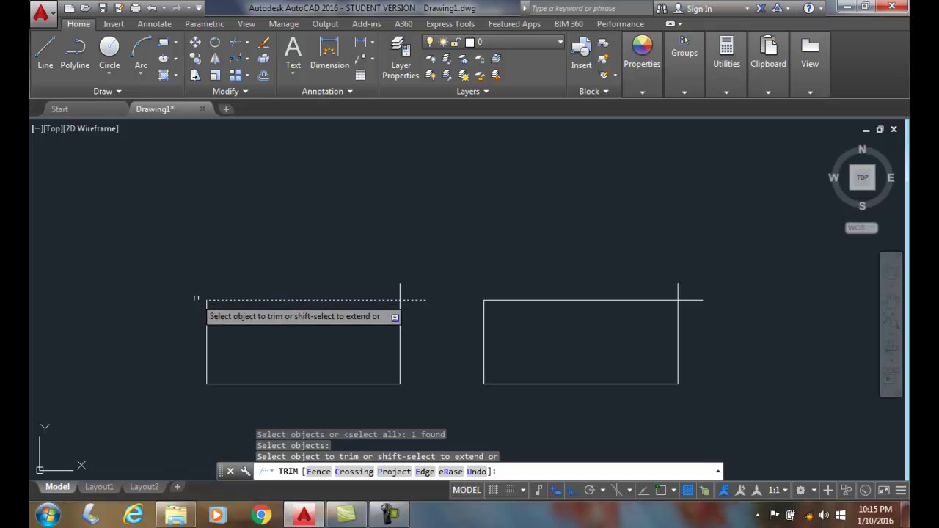
pyautogui.click(404, 302)
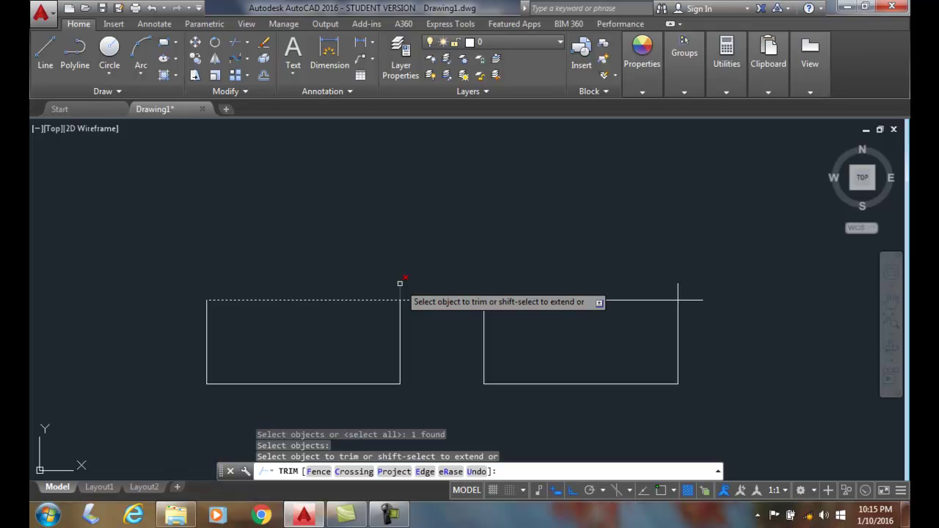
pyautogui.click(399, 284)
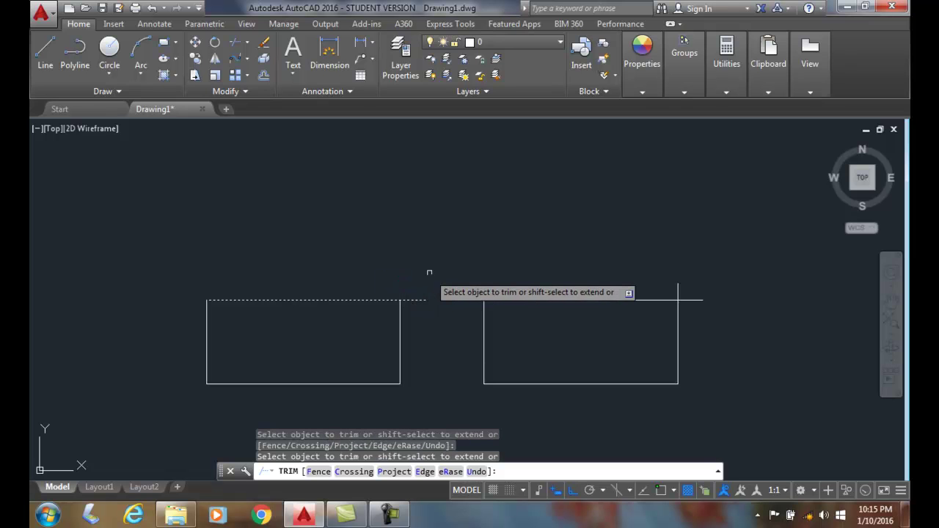
pyautogui.press('Return')
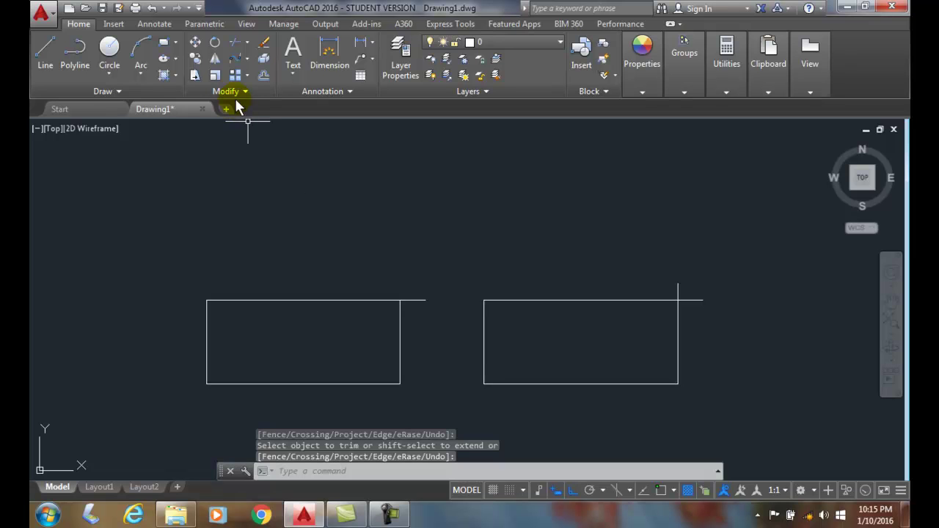
# - Trim the top line's overhang past the left rectangle's right edge, using that edge as cutting edge
pyautogui.click(237, 46)
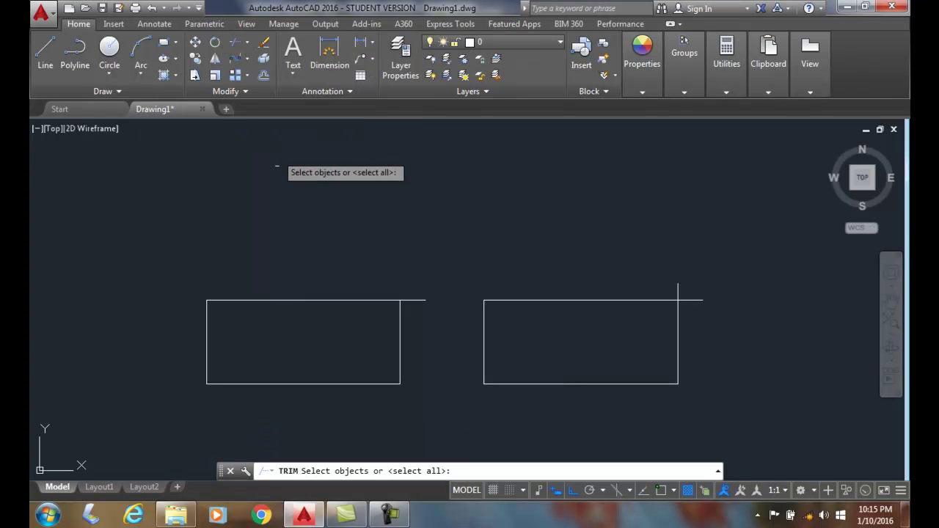
pyautogui.click(399, 332)
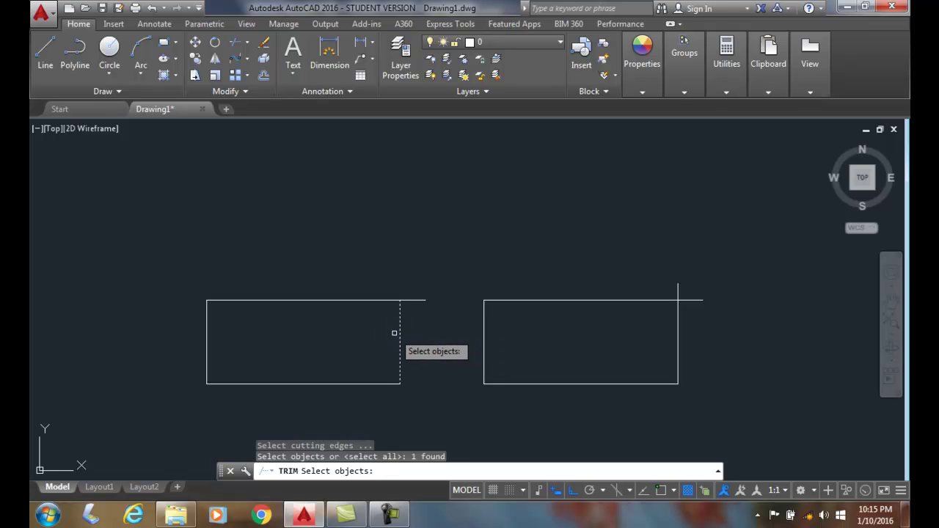
pyautogui.press('Return')
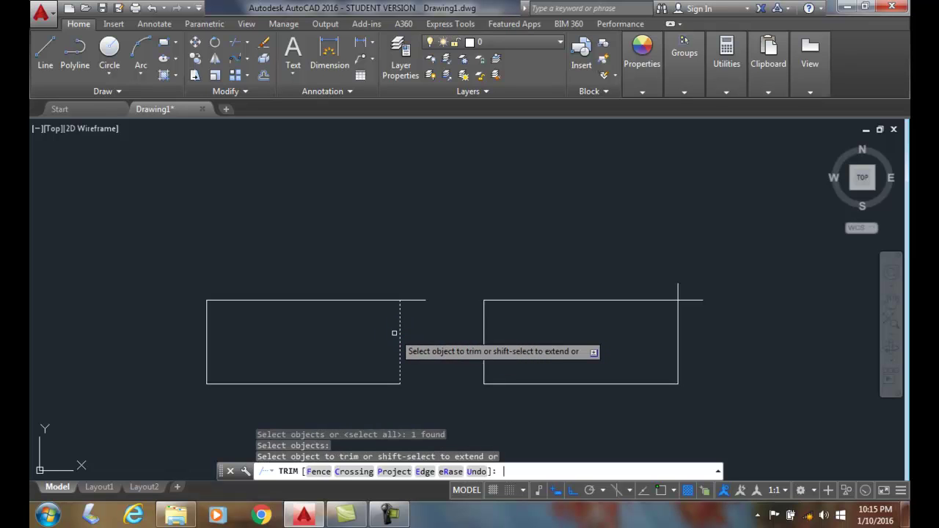
pyautogui.click(423, 299)
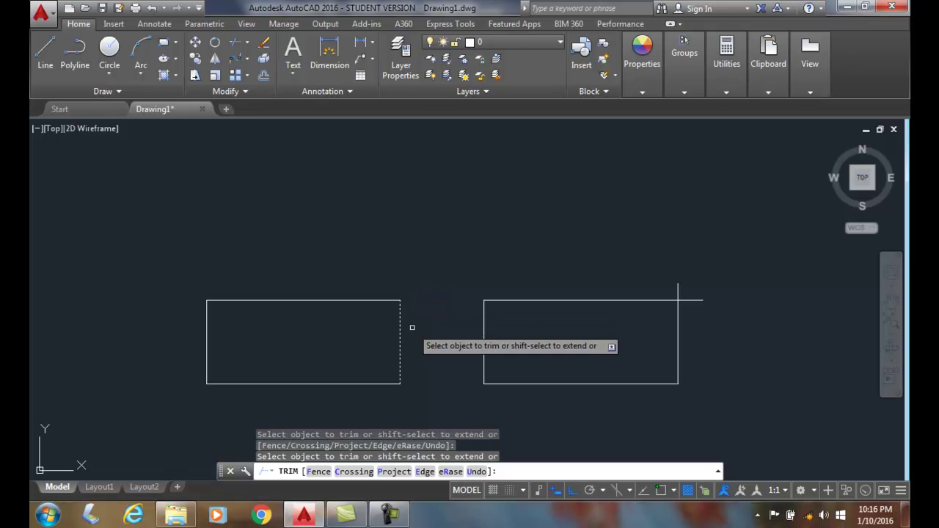
pyautogui.press('Return')
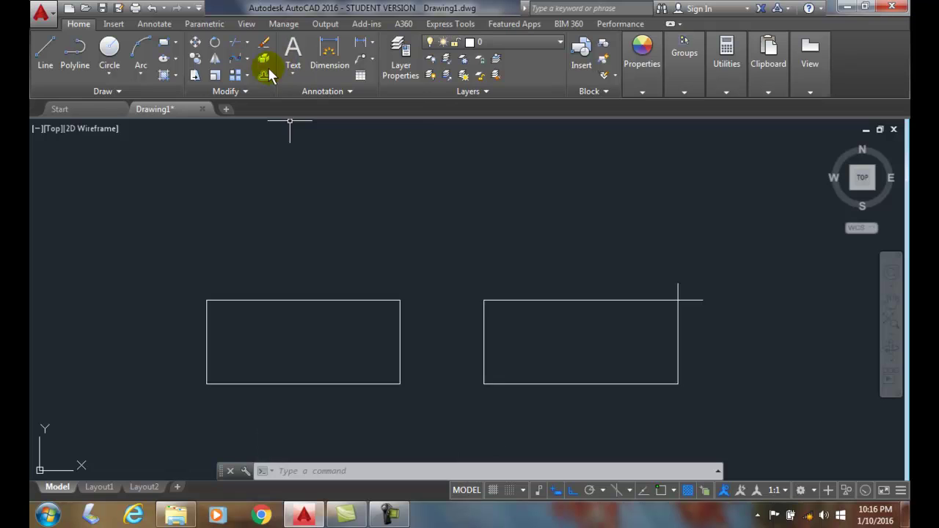
# - Trim the right edge's upper stub and the top line's overhang at the right rectangle's top-right corner
pyautogui.click(235, 45)
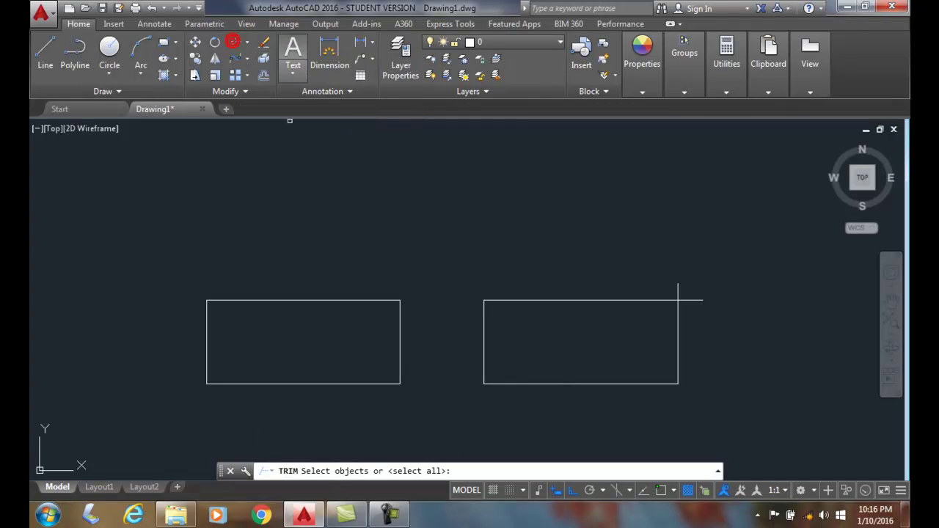
pyautogui.click(649, 300)
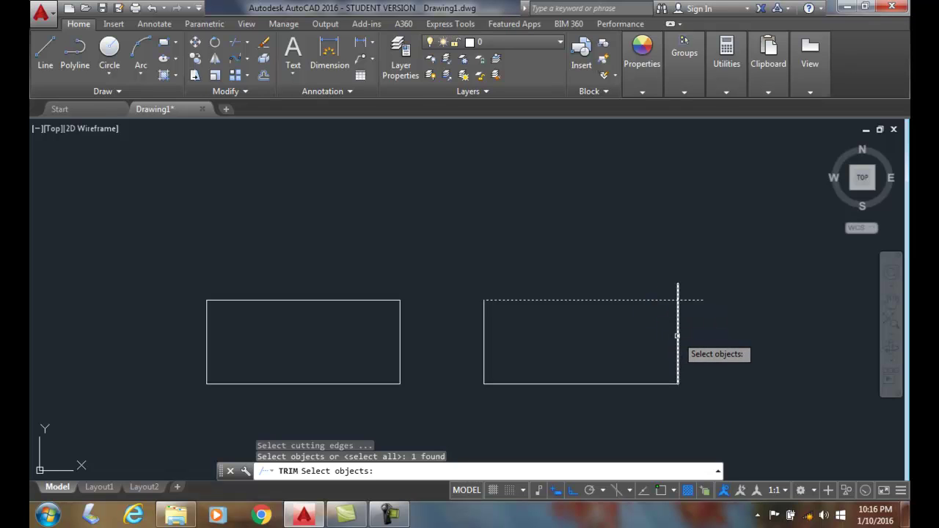
pyautogui.click(677, 336)
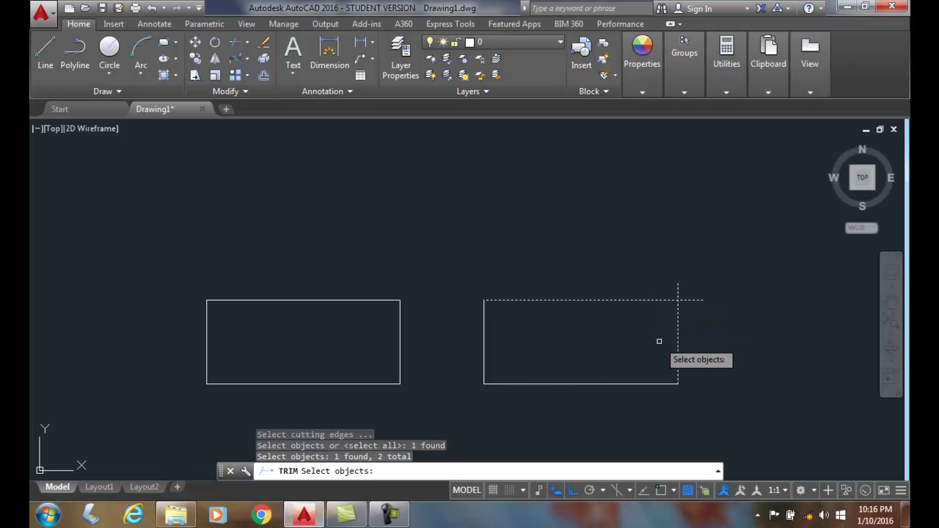
pyautogui.press('Return')
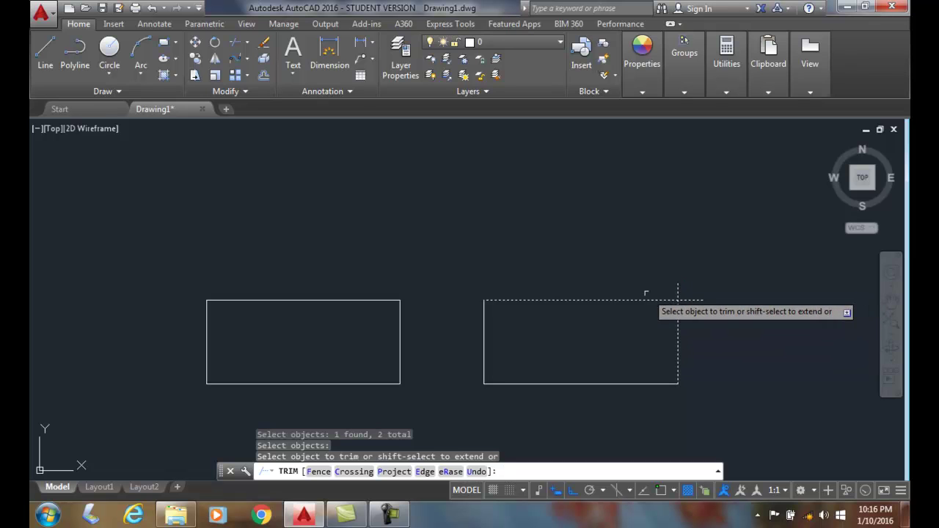
pyautogui.click(678, 283)
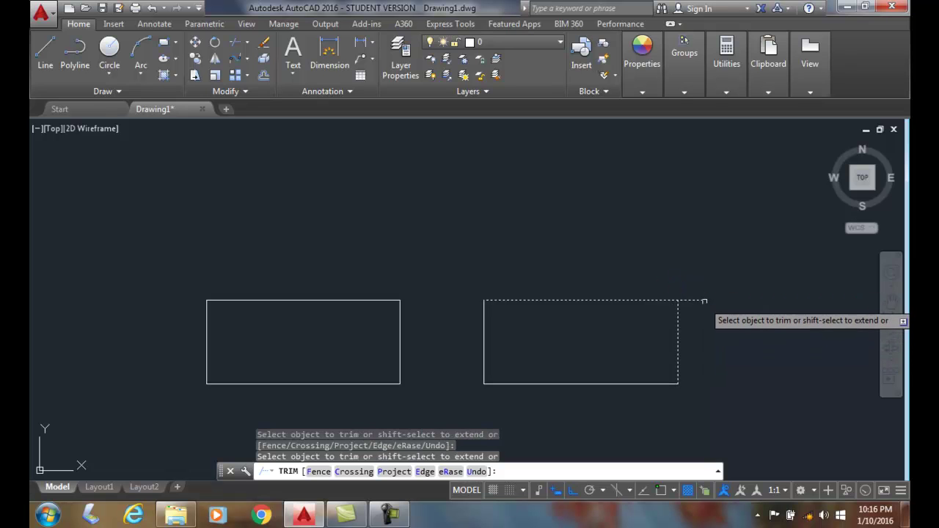
pyautogui.click(703, 301)
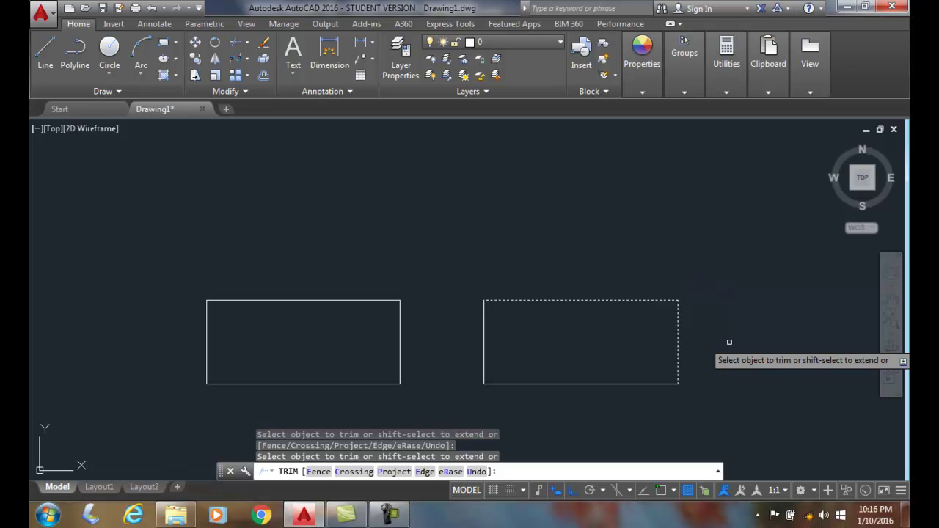
pyautogui.press('Return')
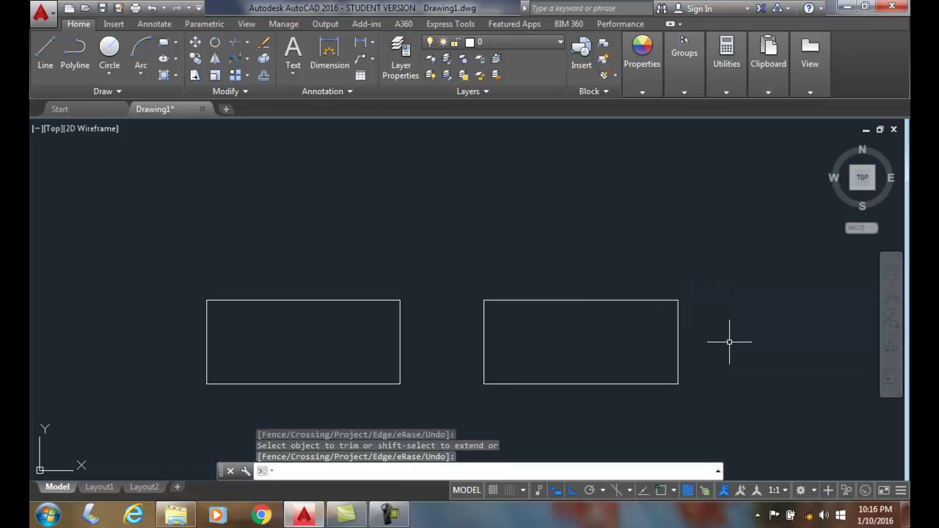
# - Zoom and pan to centre the rectangle with pin lines crossing its top and bottom edges
pyautogui.scroll(-4, 514, 405)
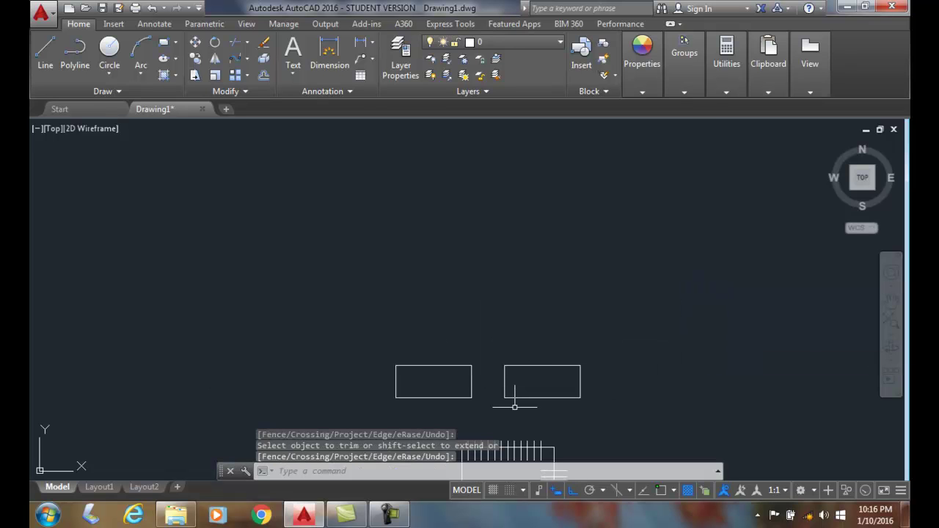
pyautogui.moveTo(507, 396); pyautogui.dragTo(480, 248, button='middle')
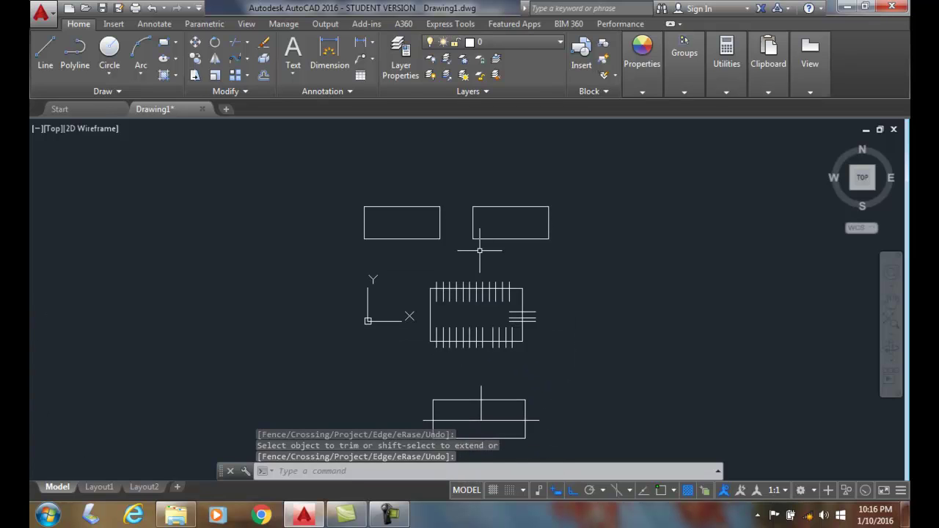
pyautogui.scroll(2, 479, 276)
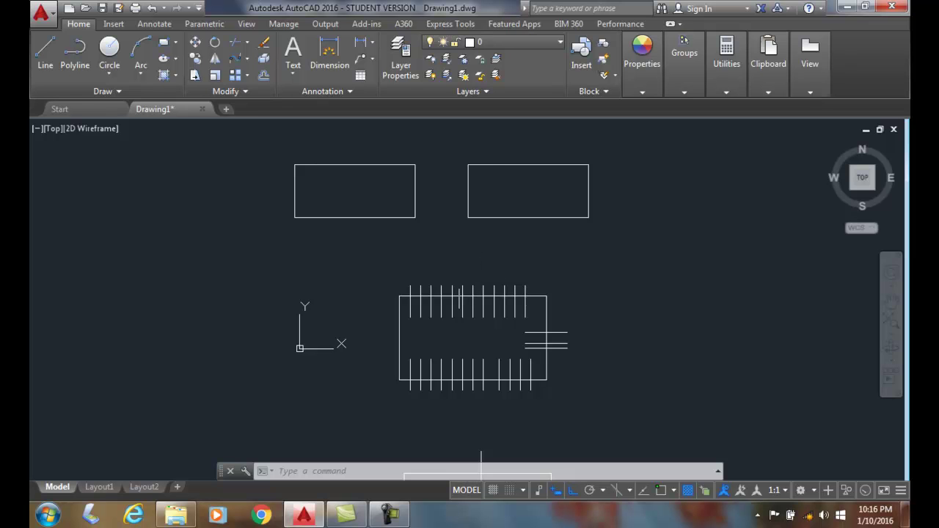
# - Trim the pin ends protruding above and below the chip rectangle with one crossing window
pyautogui.click(237, 42)
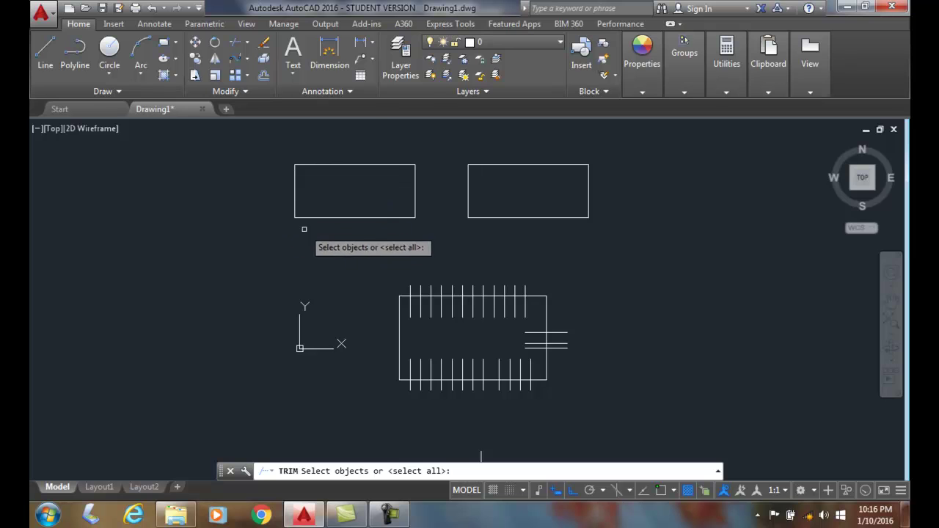
pyautogui.click(545, 299)
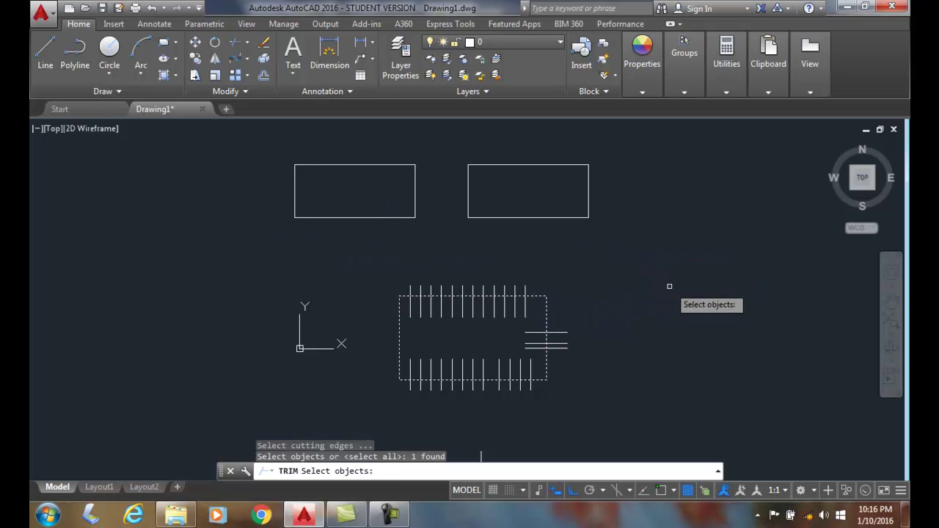
pyautogui.press('Return')
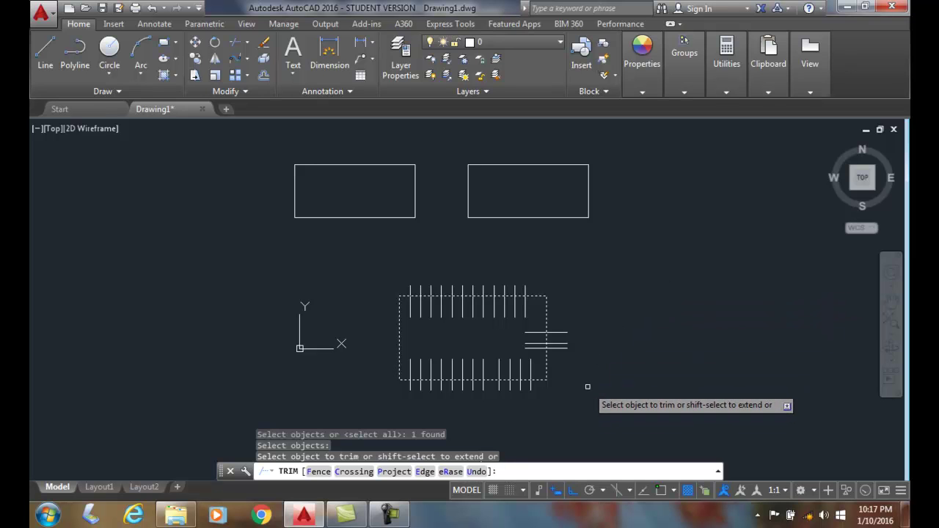
pyautogui.click(587, 386)
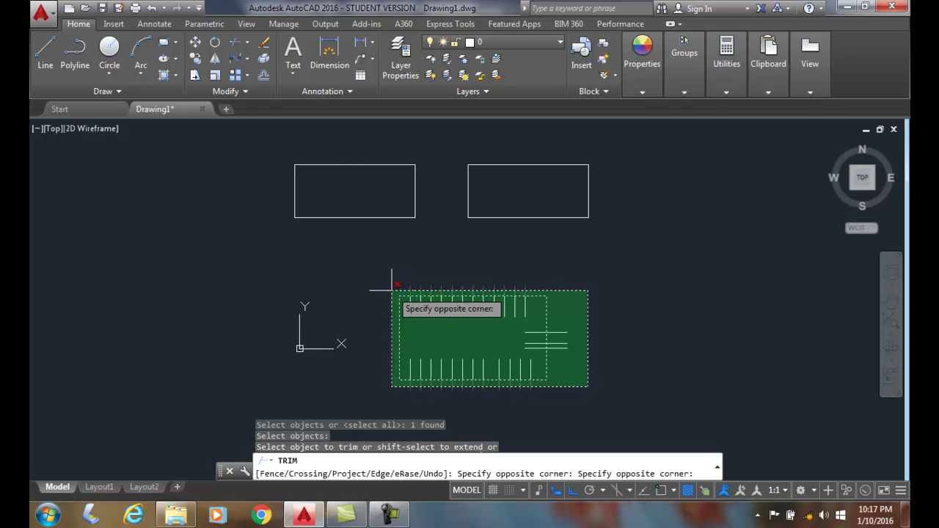
pyautogui.click(391, 291)
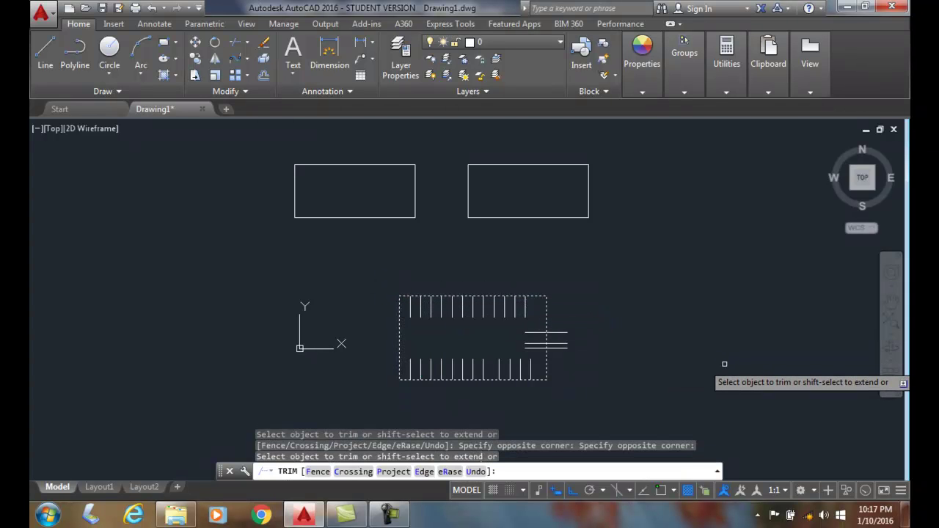
pyautogui.press('Return')
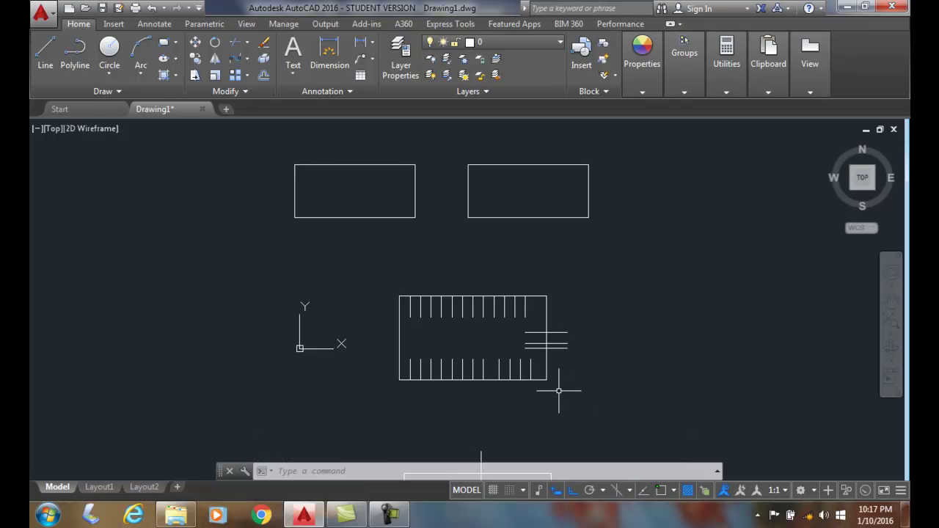
pyautogui.moveTo(557, 390); pyautogui.dragTo(556, 387, button='middle')
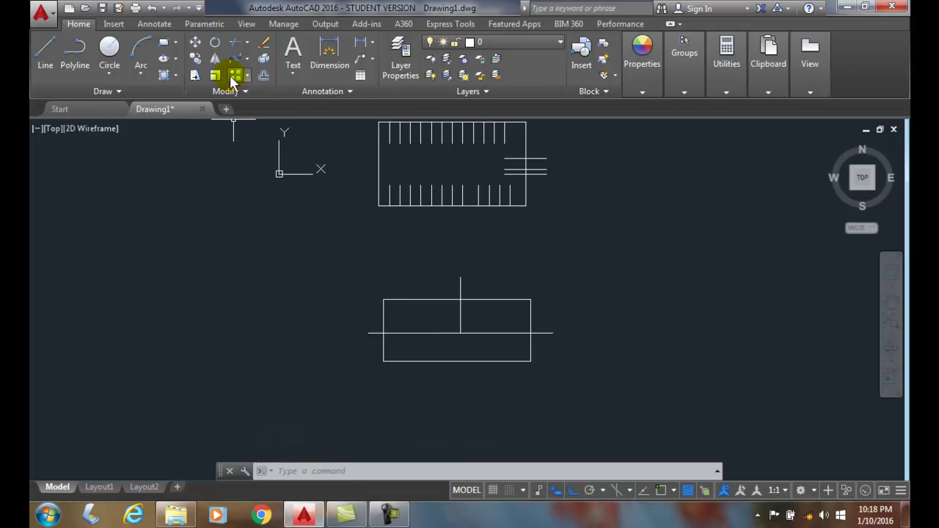
# - Start Trim with the lower crossed rectangle selected as the cutting edge
pyautogui.click(235, 42)
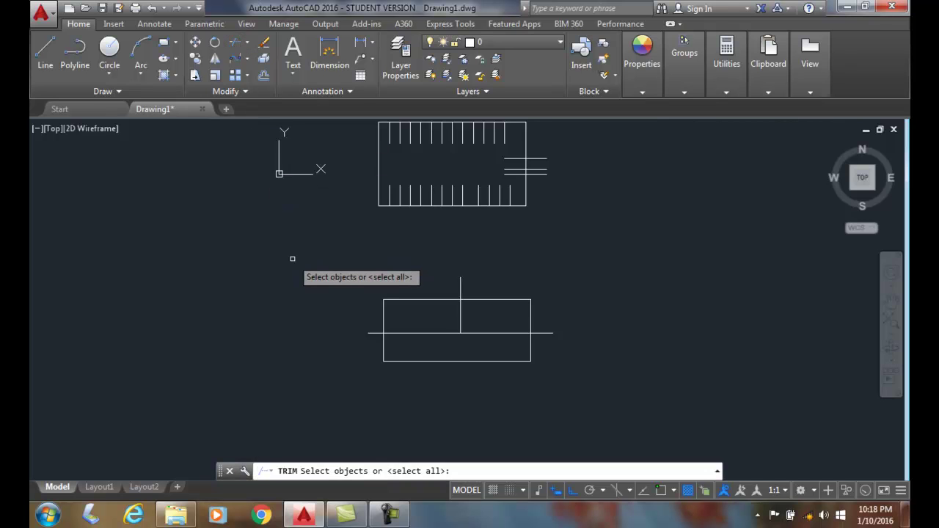
pyautogui.click(404, 300)
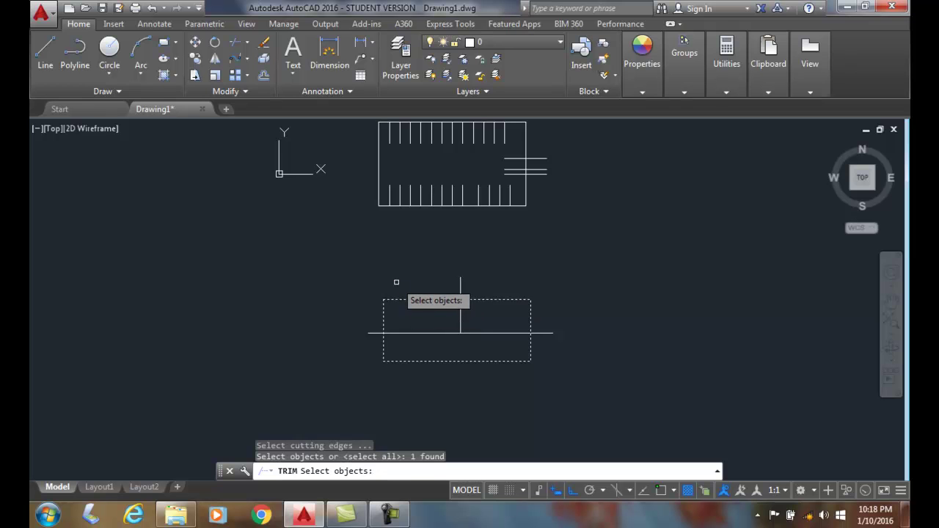
pyautogui.press('Return')
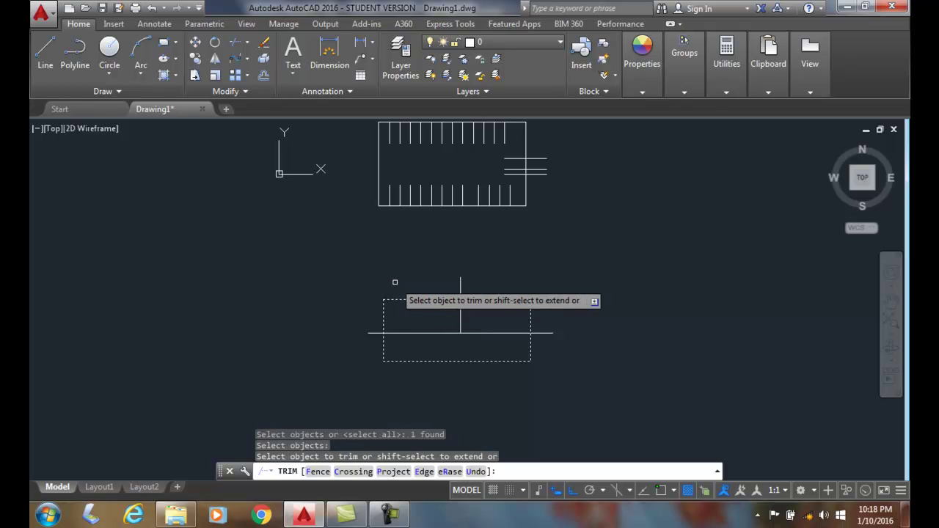
# - Run a fence along the left, top and right of the lower rectangle to trim all overhangs
pyautogui.click(314, 472)
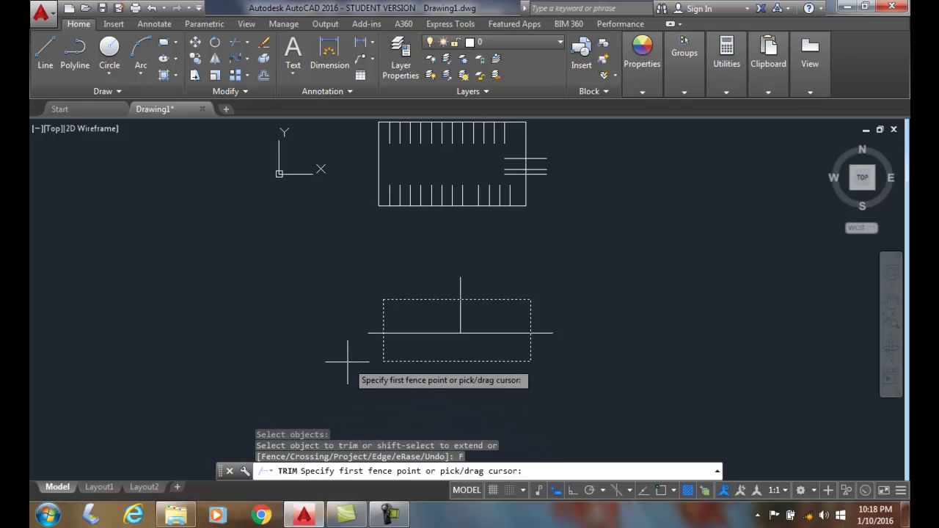
pyautogui.click(374, 357)
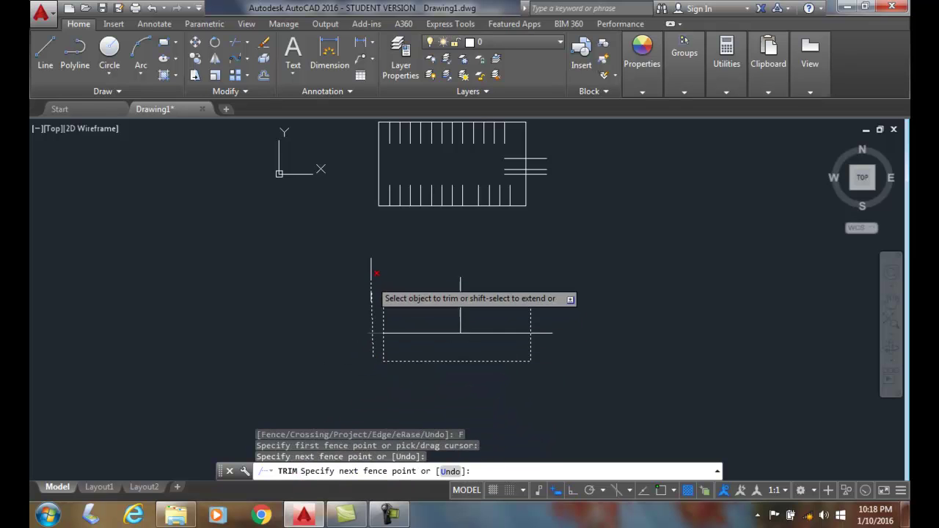
pyautogui.click(379, 286)
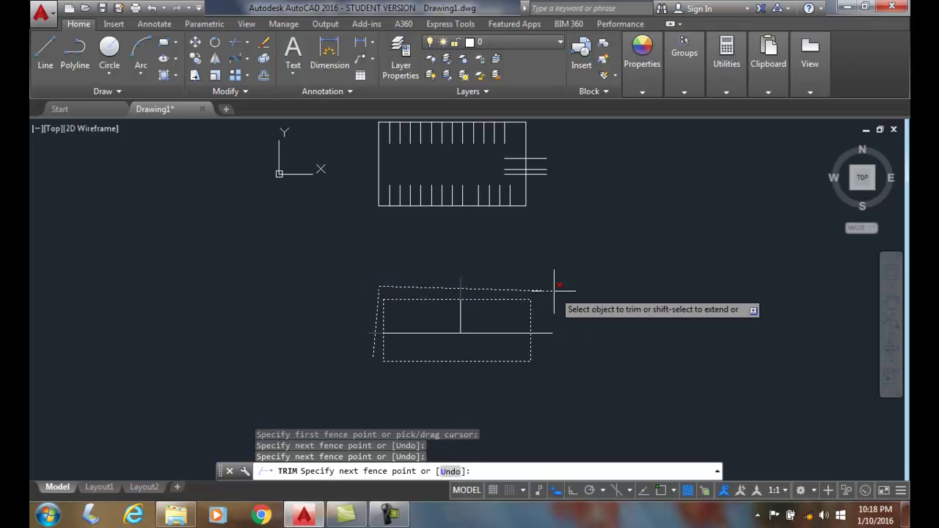
pyautogui.click(543, 286)
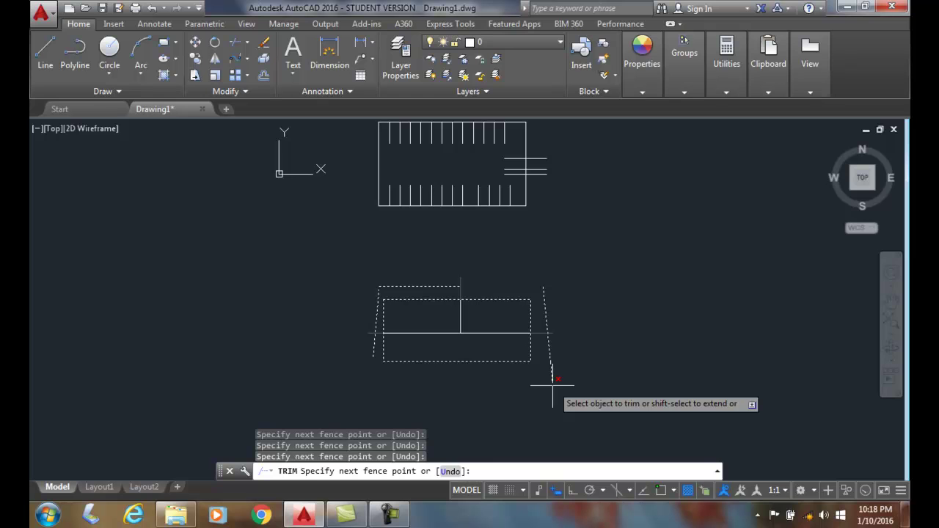
pyautogui.press('Return')
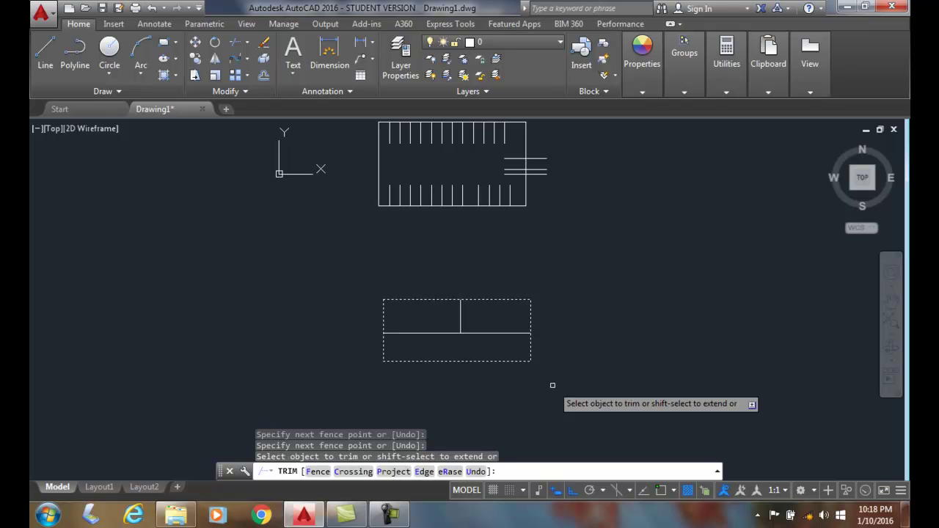
pyautogui.press('Return')
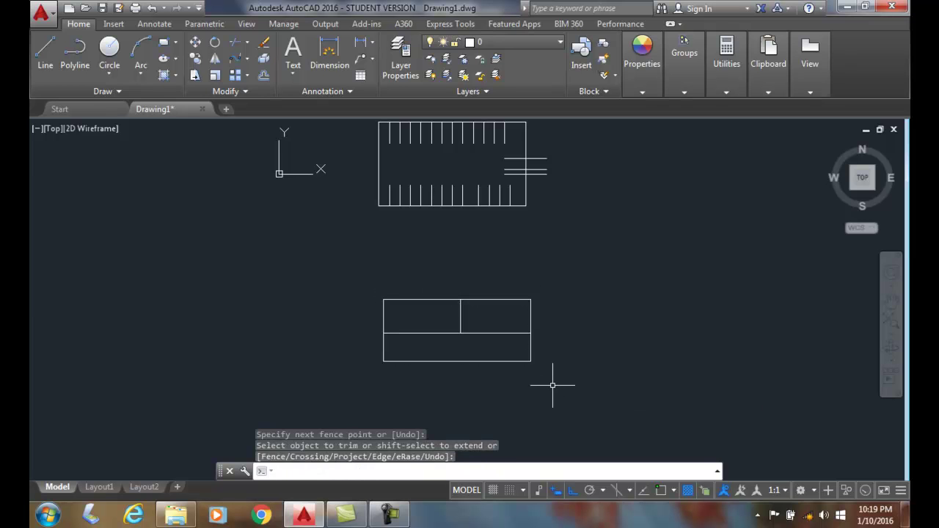